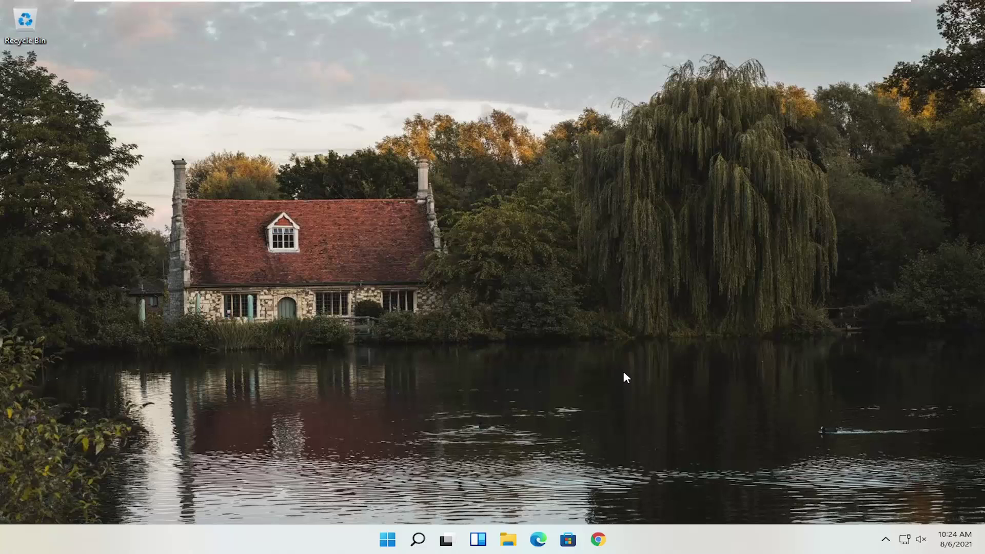
Open Google Chrome in a maximized window and go to google.com.
{"action": "left_click", "coordinate": [607, 541]}
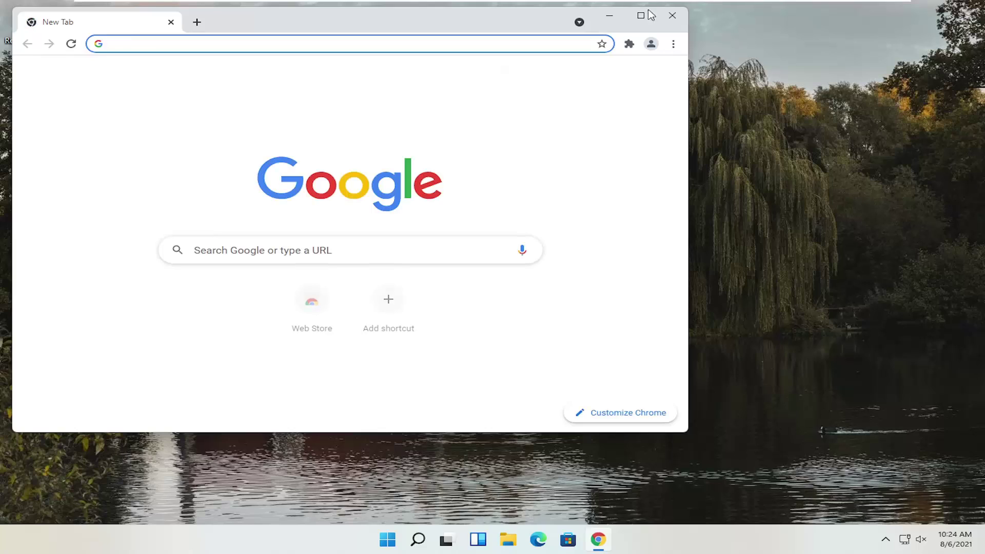
{"action": "double_click", "coordinate": [436, 19]}
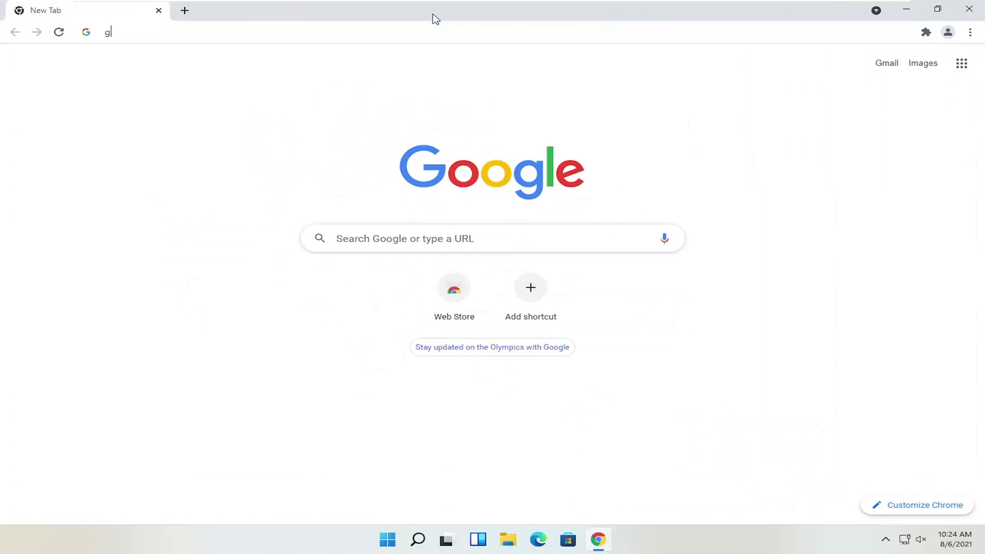
{"action": "type", "text": "google.com"}
{"action": "key", "text": "Return"}
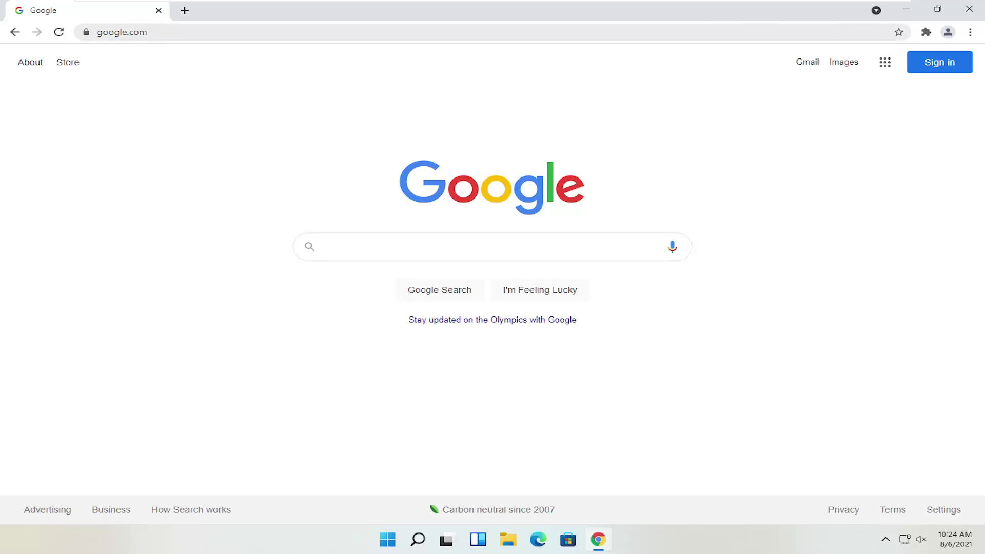
Search the web for "canon printer drivers" and open the Canon U.S.A. Drivers & Downloads result.
{"action": "key", "text": "ctrl+l"}
{"action": "type", "text": "canon printer drivers"}
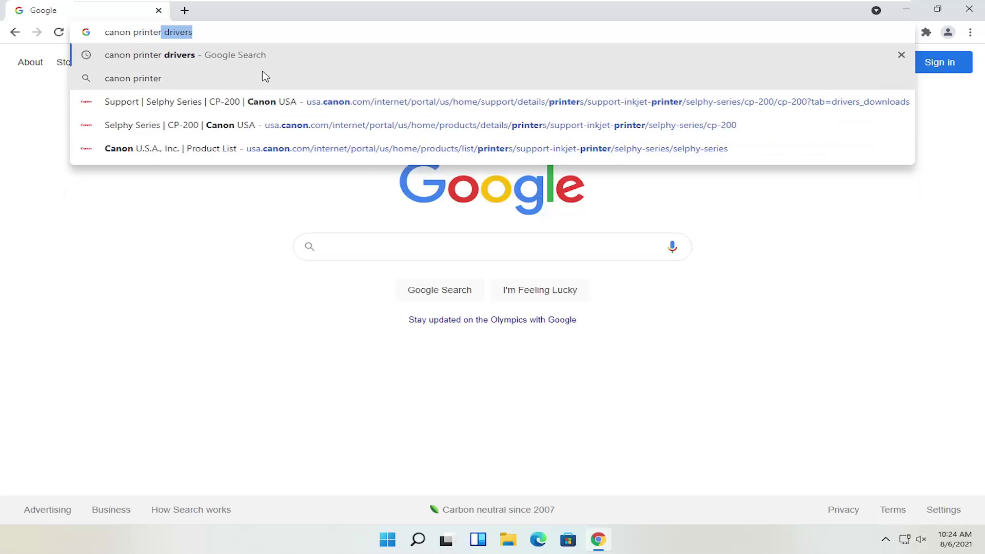
{"action": "left_click", "coordinate": [240, 59]}
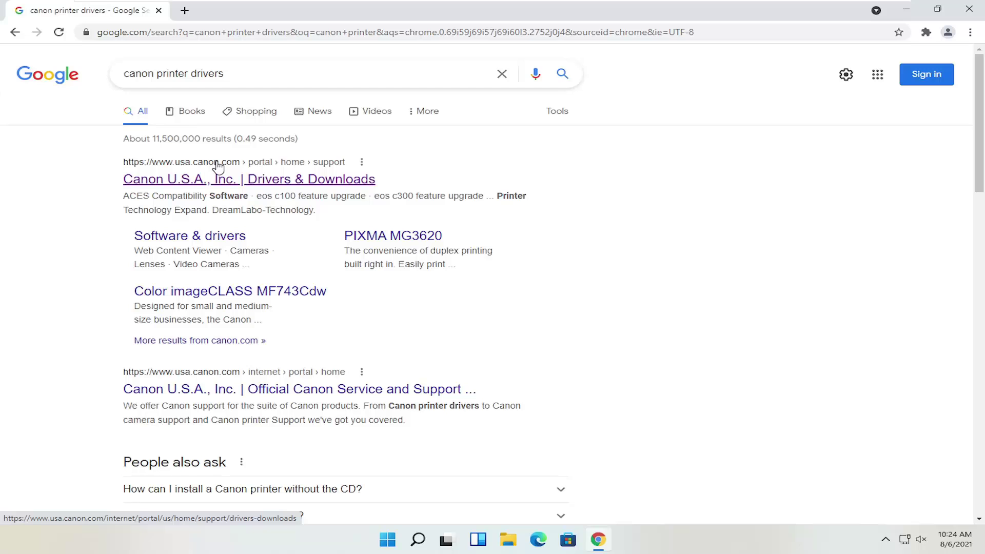
{"action": "left_click", "coordinate": [173, 181]}
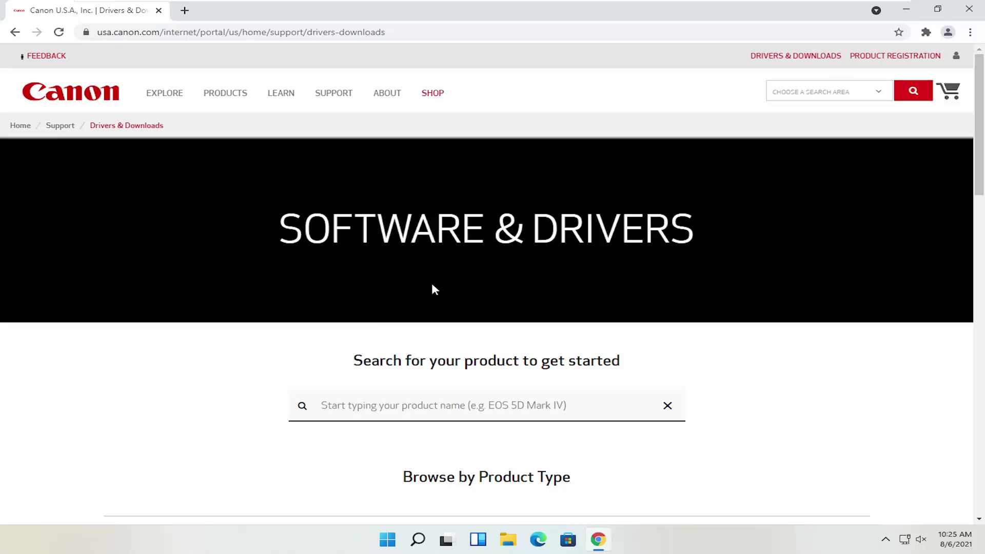
Browse the Printers product type to view its device families, and return to the product type overview.
{"action": "scroll", "coordinate": [432, 289], "scroll_direction": "down", "scroll_amount": 1}
{"action": "scroll", "coordinate": [460, 312], "scroll_direction": "down", "scroll_amount": 1}
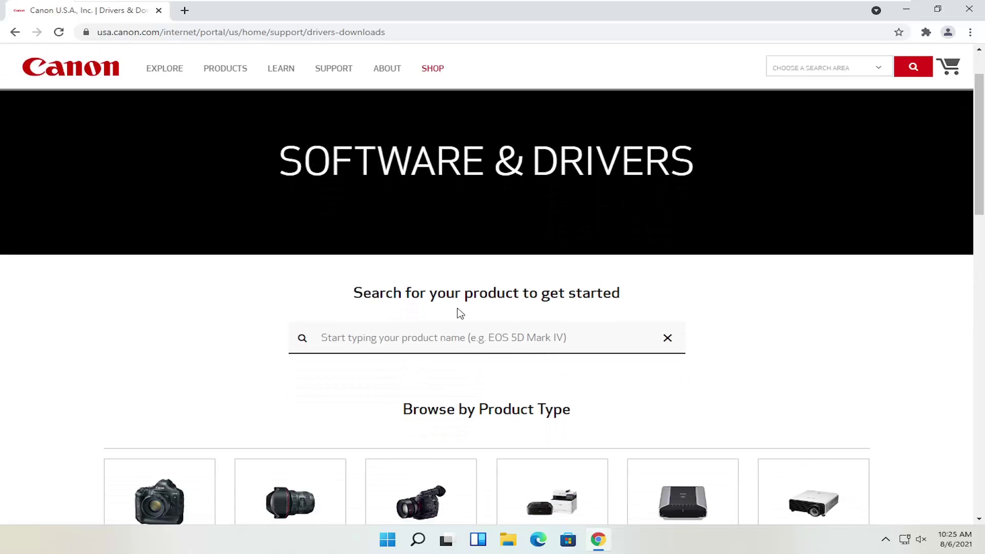
{"action": "left_click", "coordinate": [322, 303]}
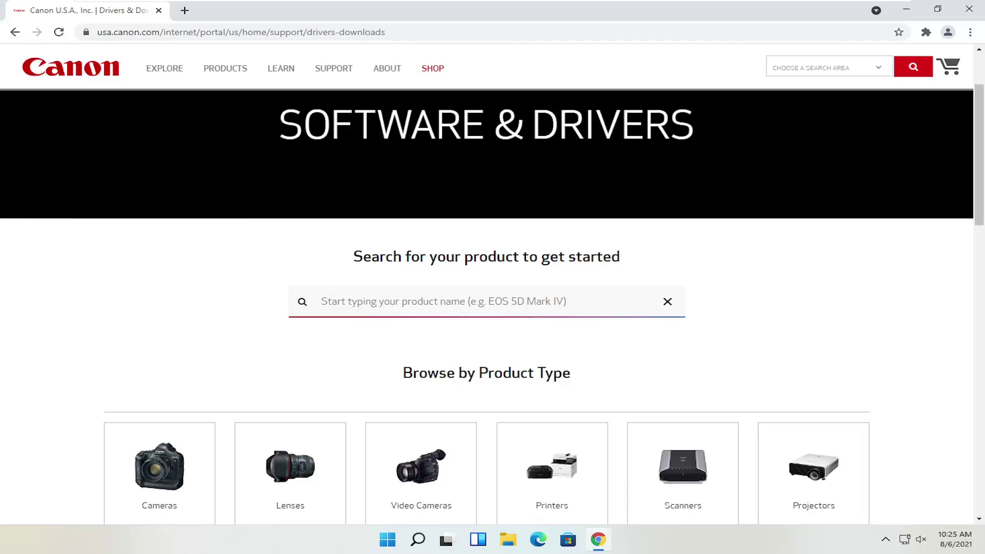
{"action": "scroll", "coordinate": [322, 303], "scroll_direction": "down", "scroll_amount": 2}
{"action": "scroll", "coordinate": [401, 241], "scroll_direction": "down", "scroll_amount": 2}
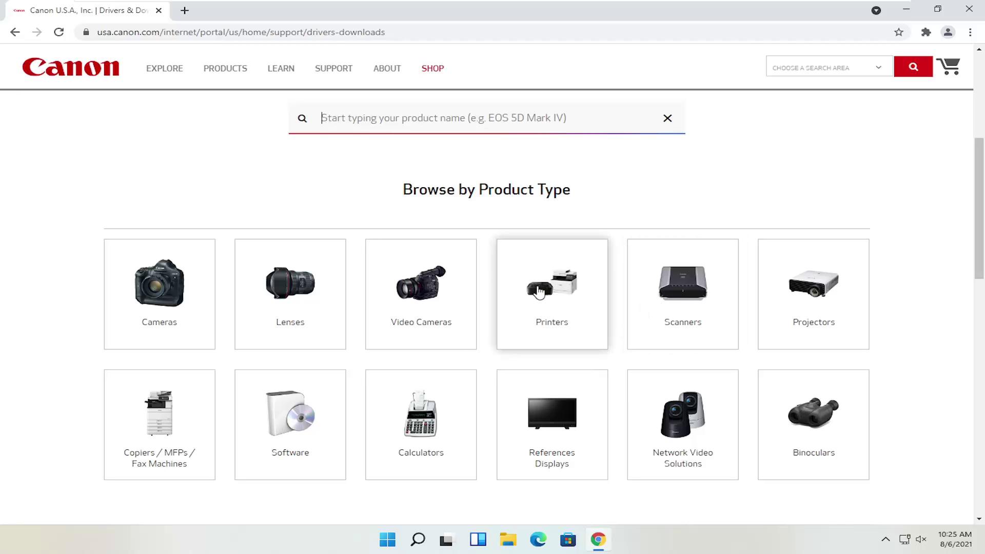
{"action": "left_click", "coordinate": [559, 295]}
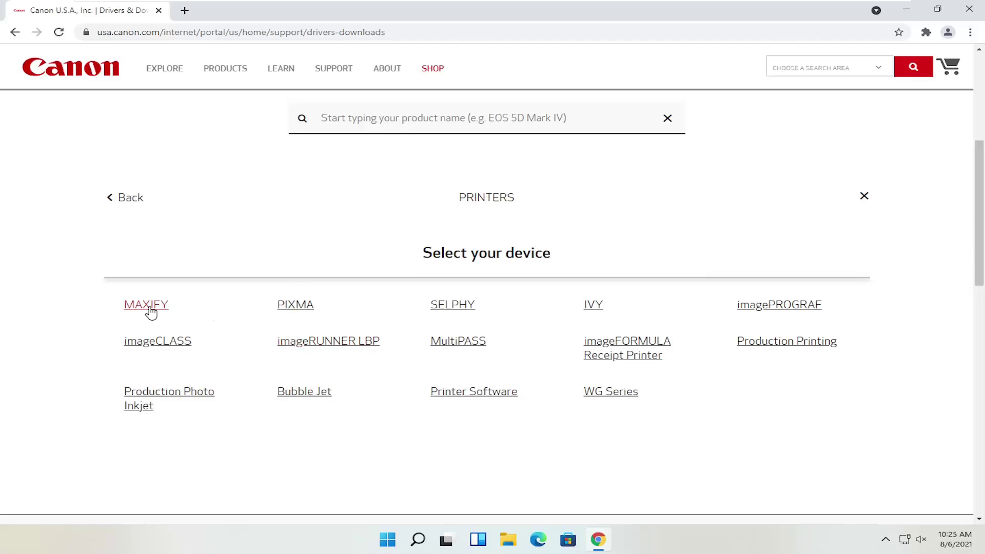
{"action": "left_click", "coordinate": [287, 310]}
{"action": "left_click", "coordinate": [132, 199]}
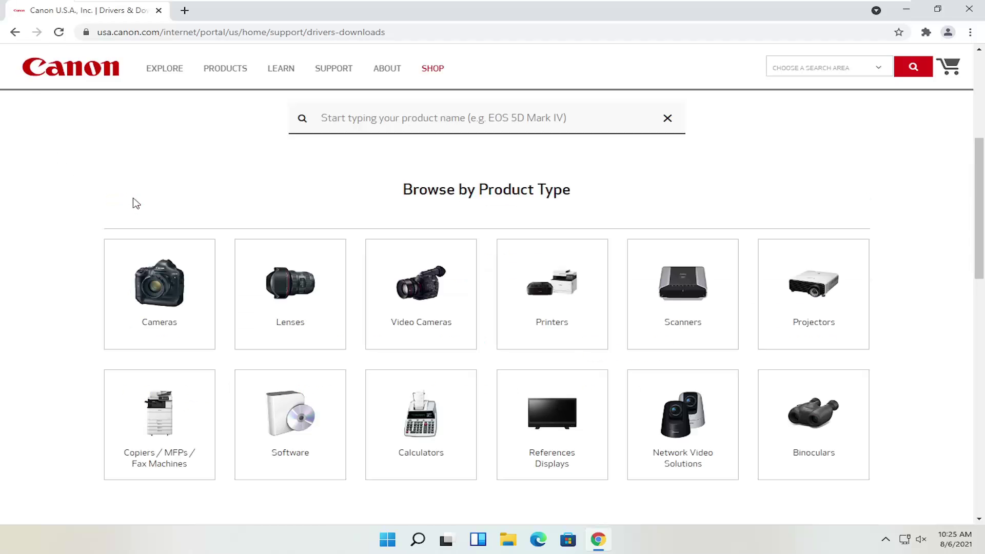
View the device families under the Scanners product type and return to the product type overview.
{"action": "left_click", "coordinate": [708, 298]}
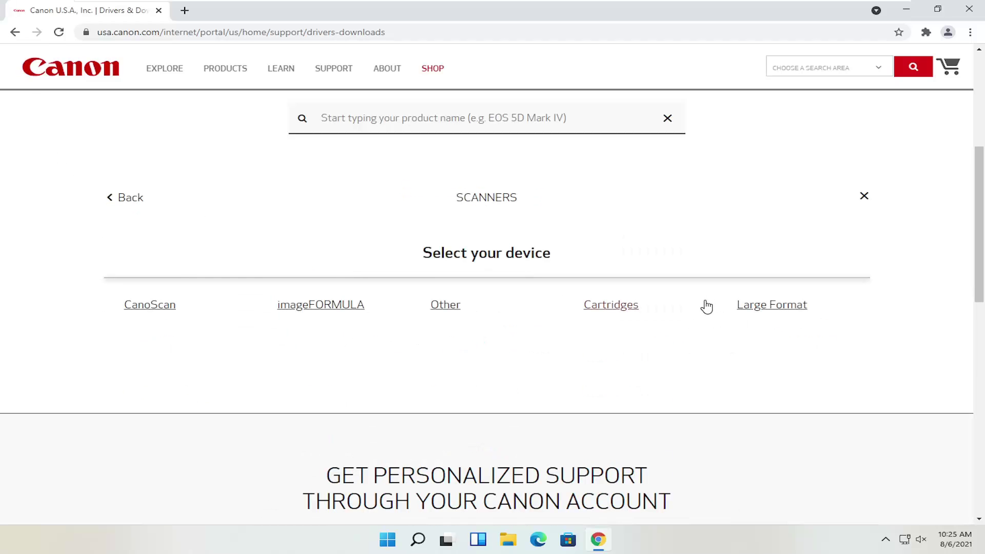
{"action": "scroll", "coordinate": [261, 329], "scroll_direction": "up", "scroll_amount": 1}
{"action": "scroll", "coordinate": [260, 330], "scroll_direction": "up", "scroll_amount": 1}
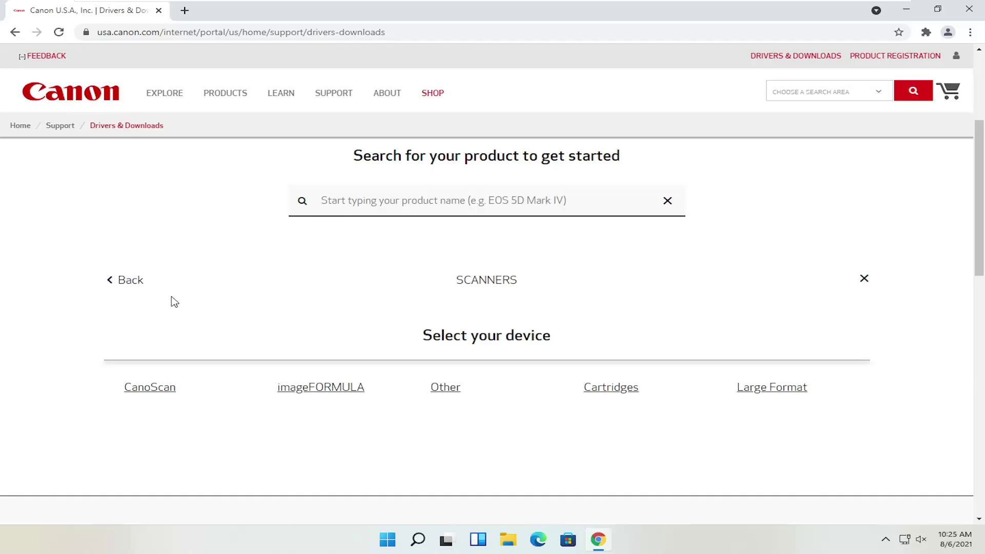
{"action": "left_click", "coordinate": [128, 280]}
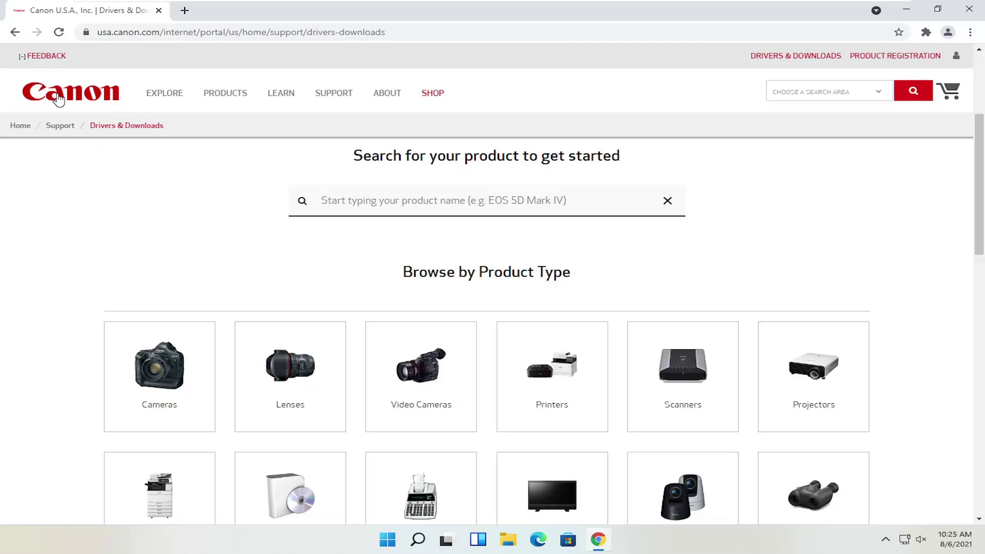
Search Canon's products for "pixma mg2520" and open the PIXMA MG2520 (MG2500 Series) support page.
{"action": "scroll", "coordinate": [183, 208], "scroll_direction": "down", "scroll_amount": 1}
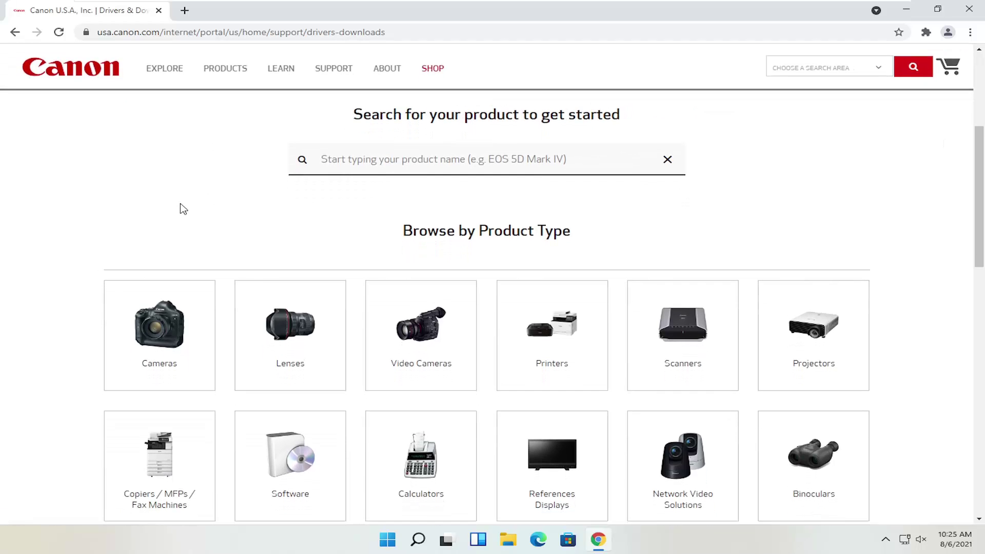
{"action": "scroll", "coordinate": [183, 207], "scroll_direction": "up", "scroll_amount": 1}
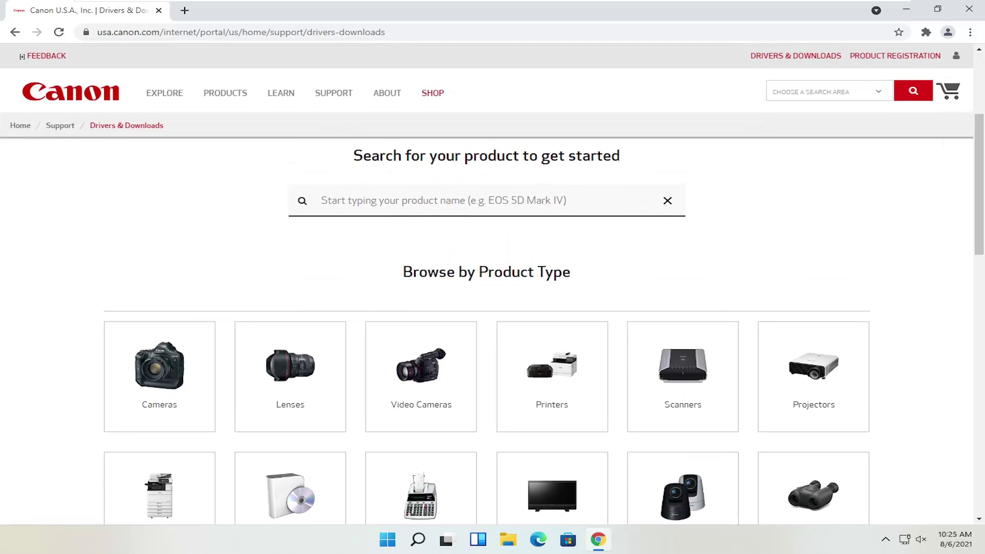
{"action": "left_click", "coordinate": [322, 200]}
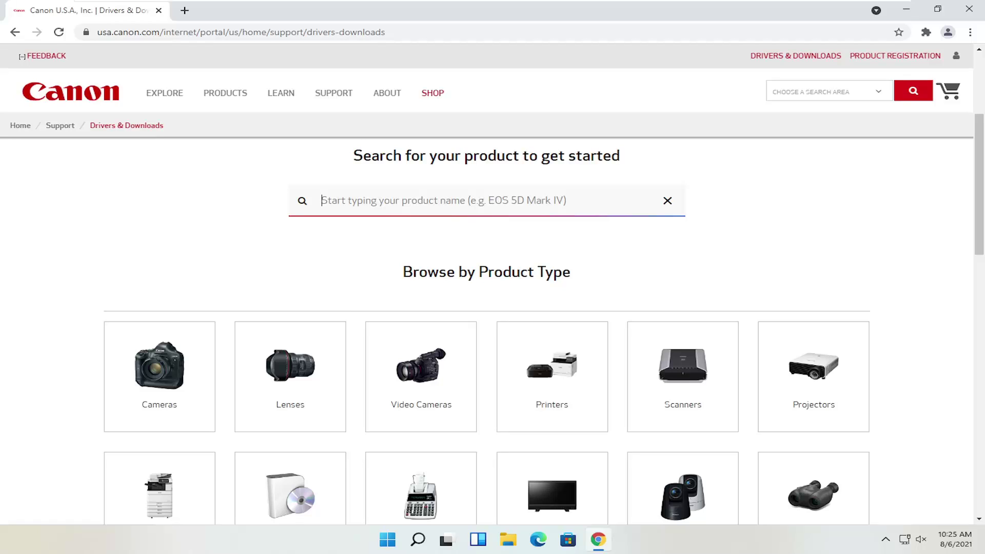
{"action": "type", "text": "pixma mg252"}
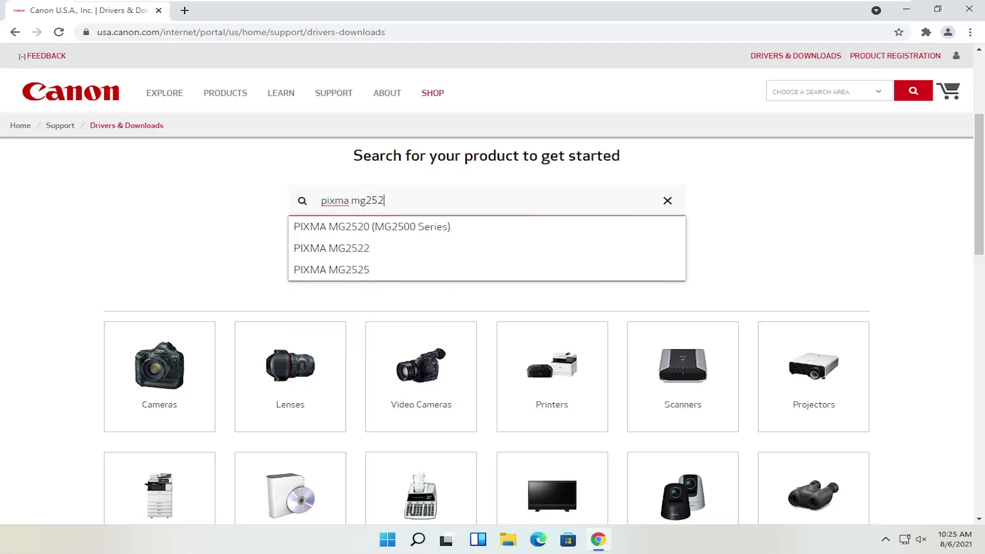
{"action": "type", "text": "0"}
{"action": "left_click", "coordinate": [369, 230]}
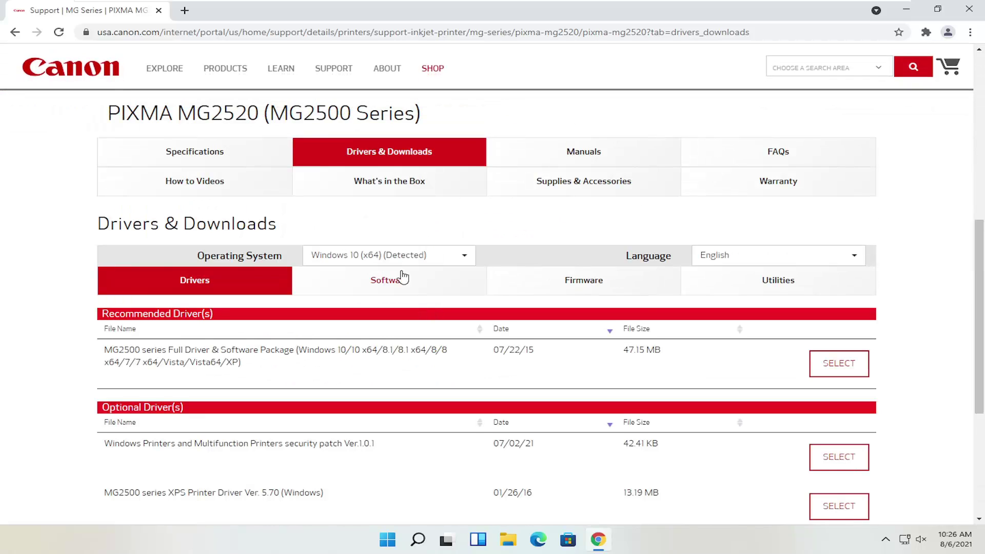
Look over the PIXMA MG2520's driver list and its specifications, and return to Drivers & Downloads.
{"action": "scroll", "coordinate": [403, 277], "scroll_direction": "down", "scroll_amount": 1}
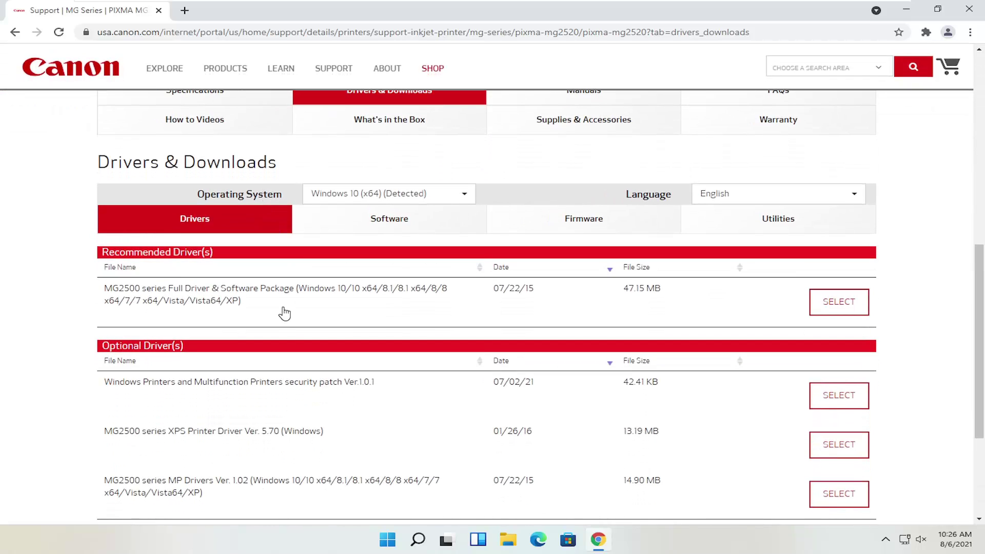
{"action": "scroll", "coordinate": [231, 326], "scroll_direction": "up", "scroll_amount": 2}
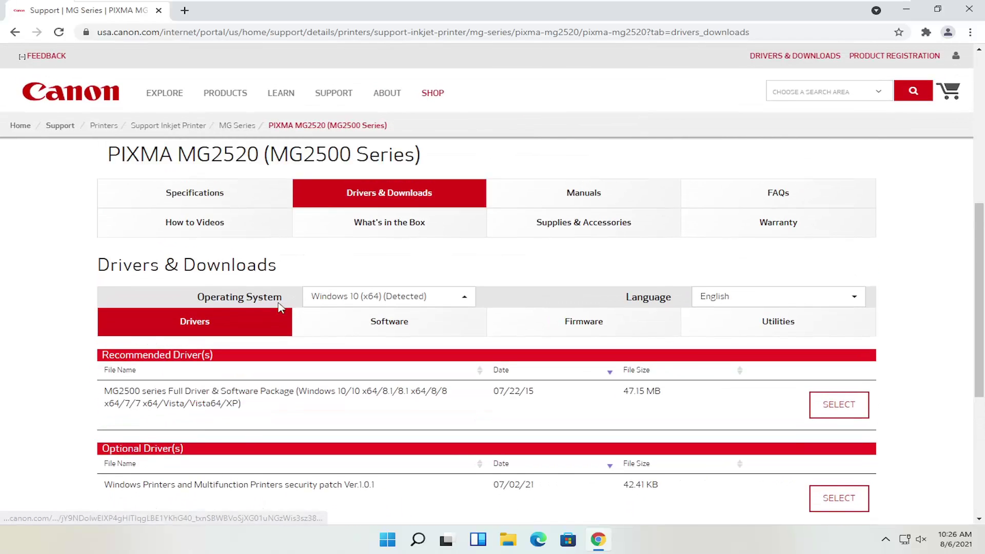
{"action": "left_click", "coordinate": [220, 218]}
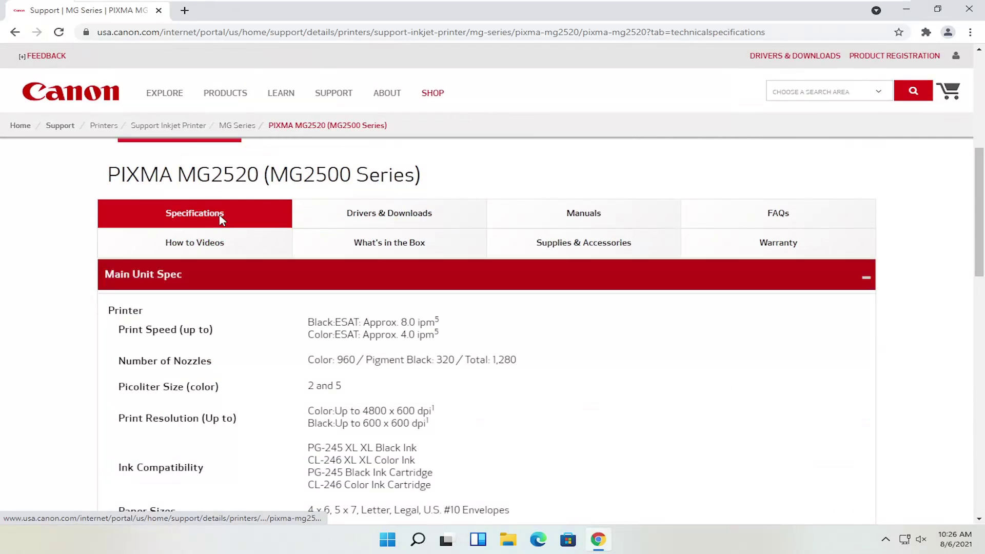
{"action": "scroll", "coordinate": [217, 211], "scroll_direction": "down", "scroll_amount": 2}
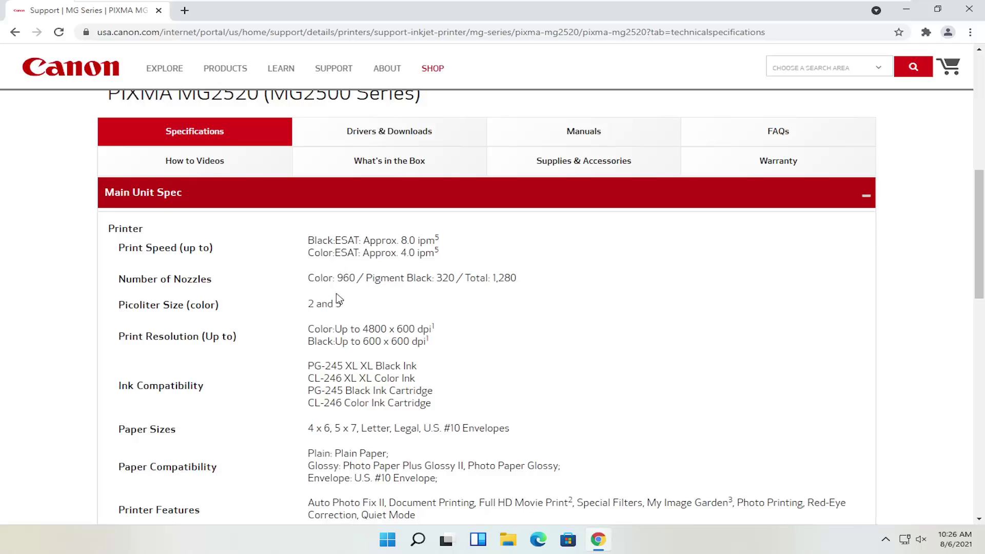
{"action": "scroll", "coordinate": [366, 293], "scroll_direction": "up", "scroll_amount": 3}
{"action": "left_click", "coordinate": [389, 233]}
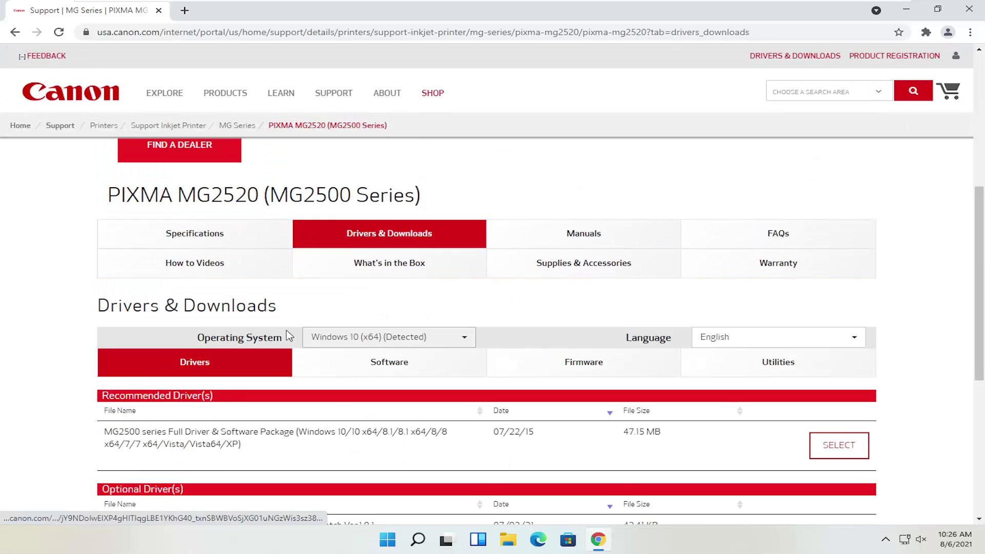
{"action": "scroll", "coordinate": [253, 341], "scroll_direction": "down", "scroll_amount": 2}
{"action": "scroll", "coordinate": [317, 354], "scroll_direction": "up", "scroll_amount": 1}
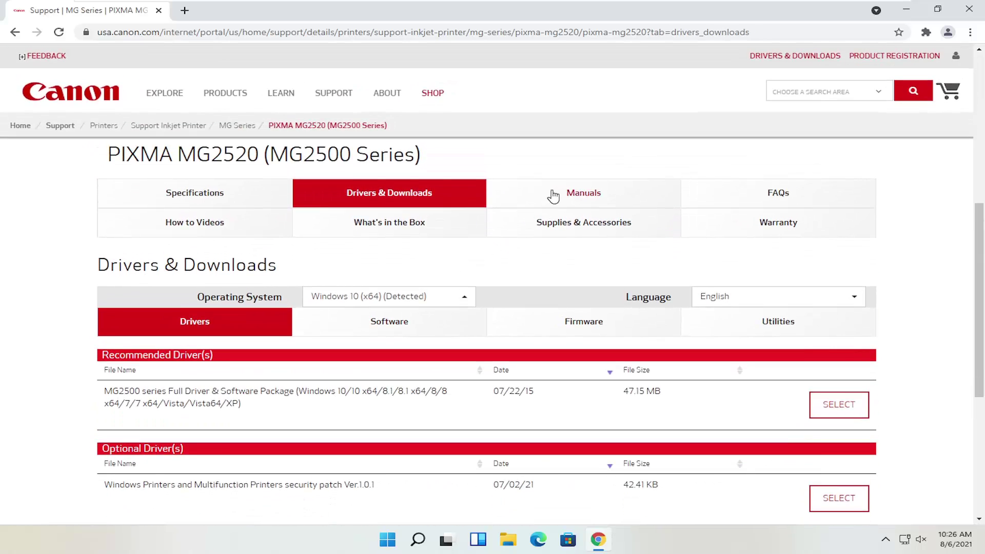
Look through the PIXMA MG2520's manuals, how-to videos and specifications.
{"action": "left_click", "coordinate": [553, 194]}
{"action": "scroll", "coordinate": [323, 303], "scroll_direction": "down", "scroll_amount": 2}
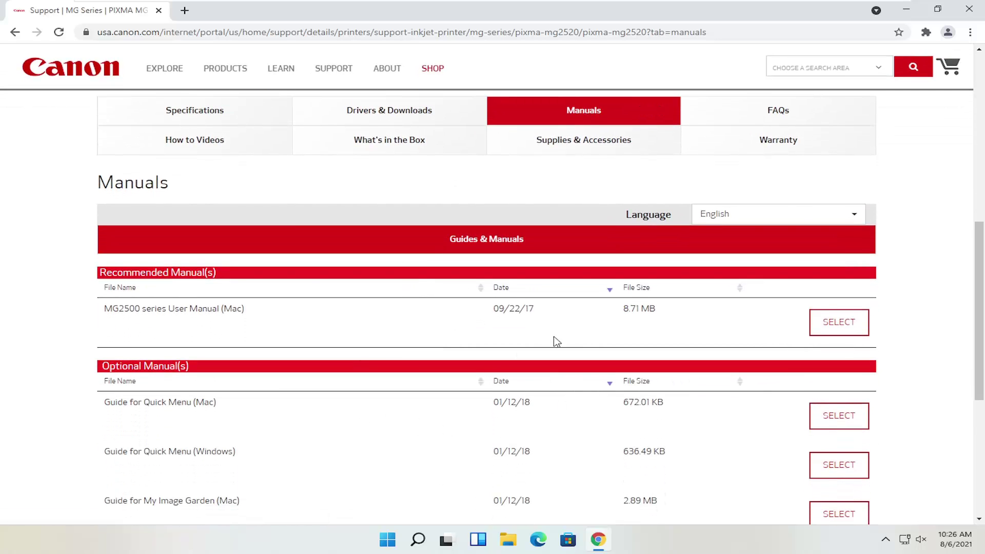
{"action": "scroll", "coordinate": [556, 341], "scroll_direction": "up", "scroll_amount": 3}
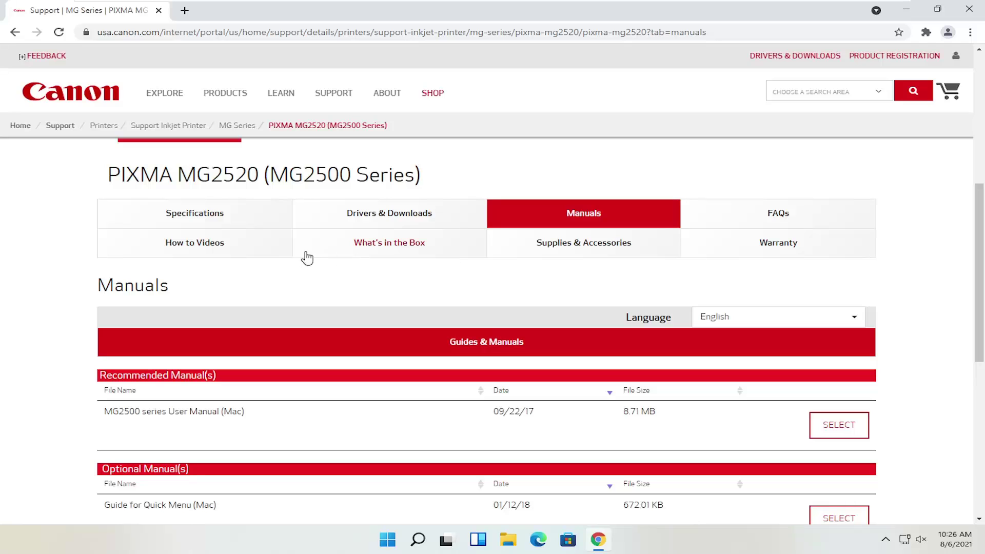
{"action": "left_click", "coordinate": [225, 248]}
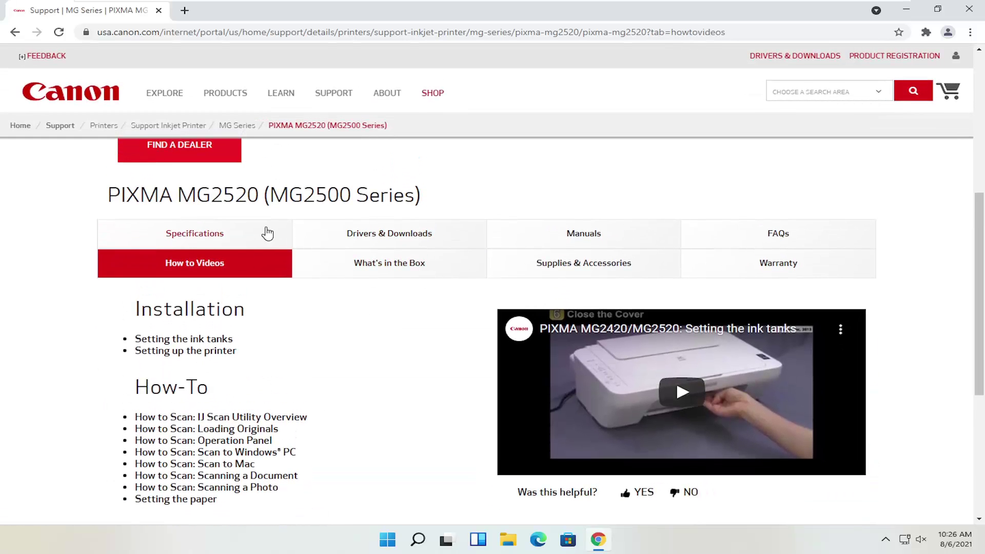
{"action": "left_click", "coordinate": [234, 240]}
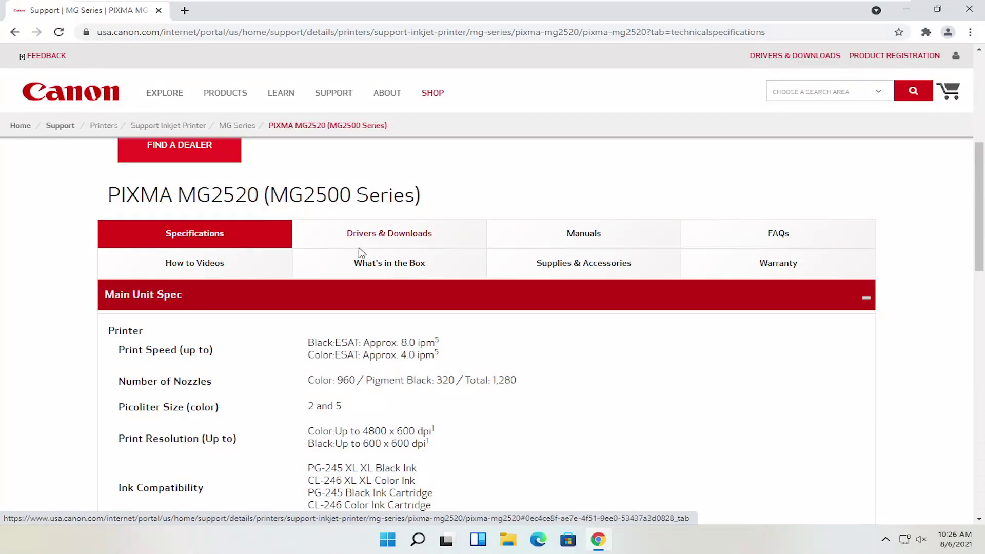
Go back to Drivers & Downloads and check the available operating systems, keeping Windows 10 (x64).
{"action": "left_click", "coordinate": [402, 236]}
{"action": "scroll", "coordinate": [402, 236], "scroll_direction": "down", "scroll_amount": 2}
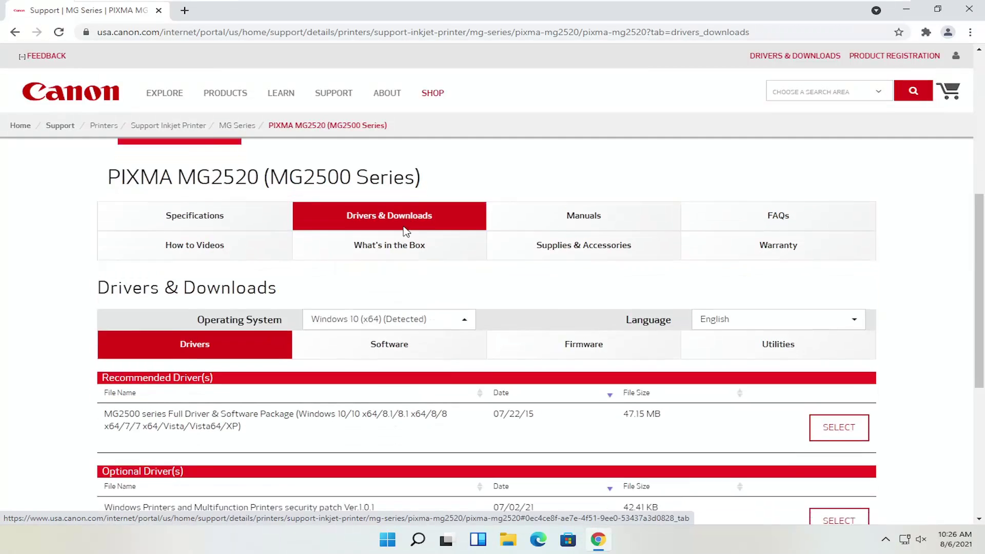
{"action": "left_click", "coordinate": [432, 257]}
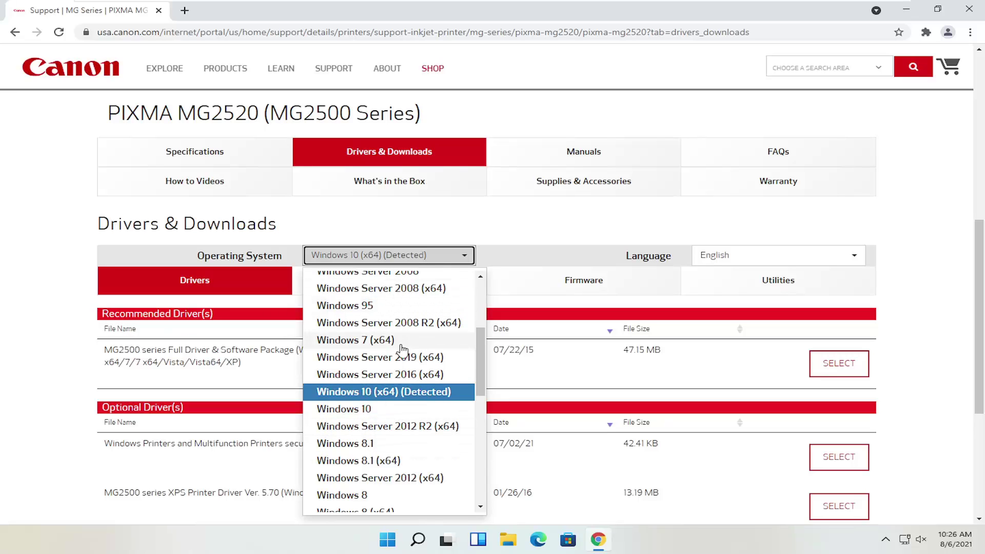
{"action": "left_click", "coordinate": [15, 330]}
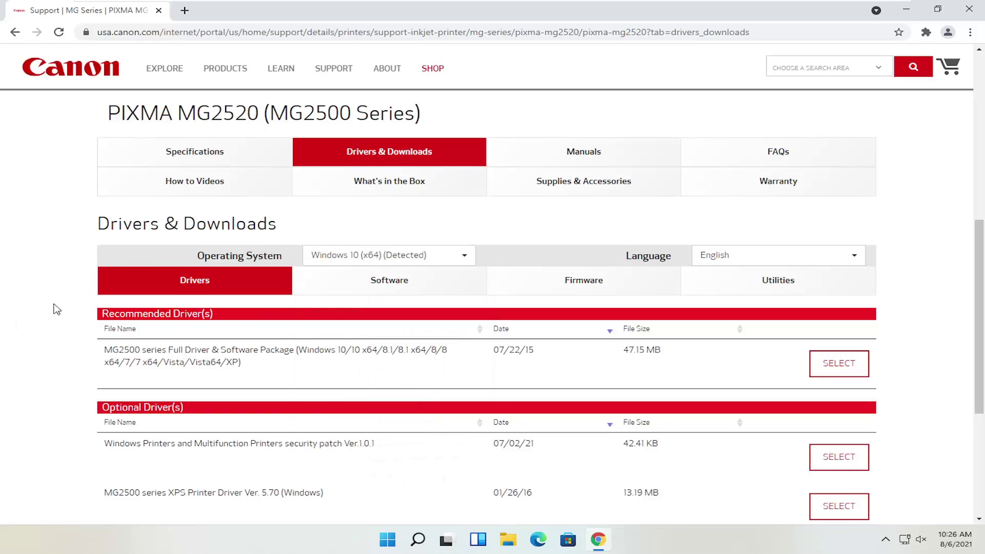
Expand the recommended MG2500 series Full Driver & Software Package entry to reach its download option.
{"action": "scroll", "coordinate": [77, 303], "scroll_direction": "down", "scroll_amount": 1}
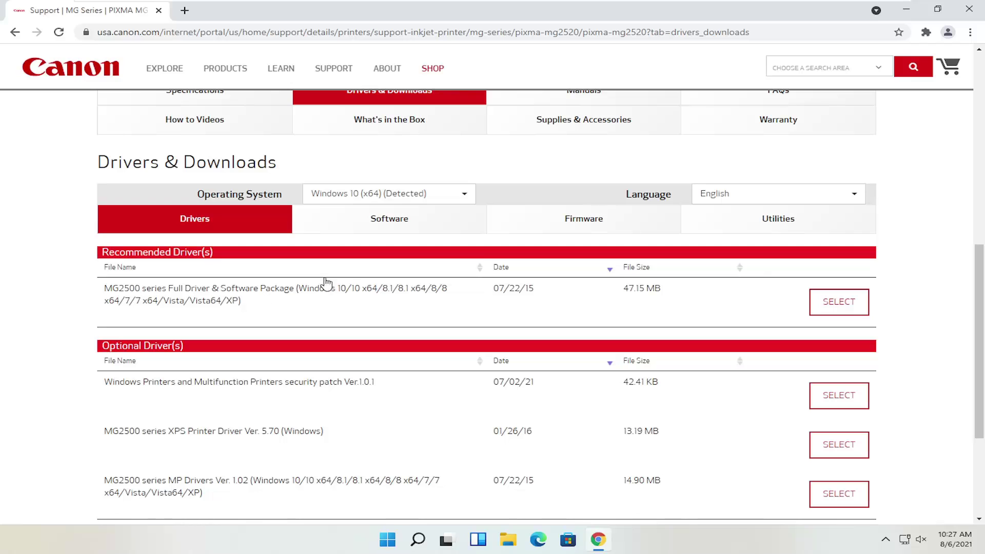
{"action": "left_click", "coordinate": [834, 306]}
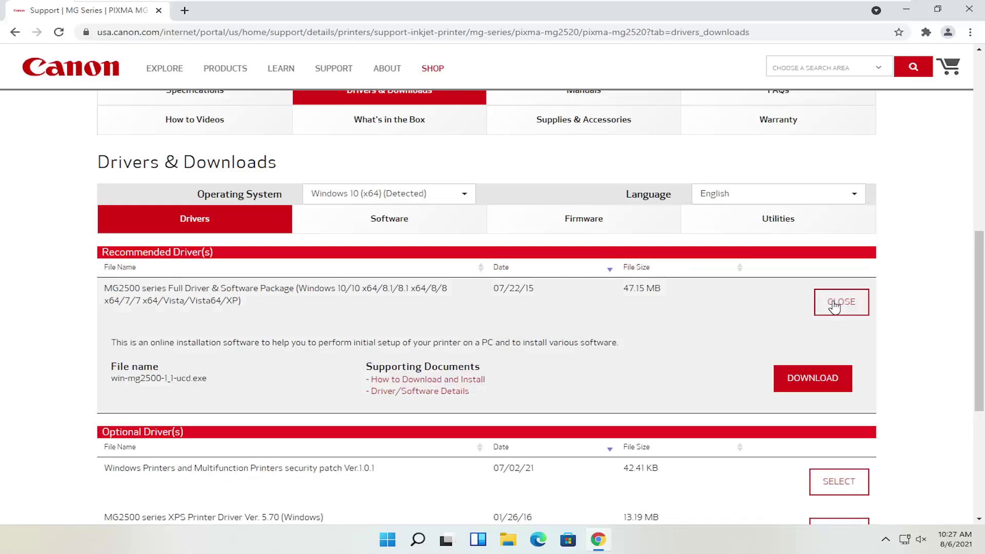
{"action": "scroll", "coordinate": [810, 301], "scroll_direction": "down", "scroll_amount": 1}
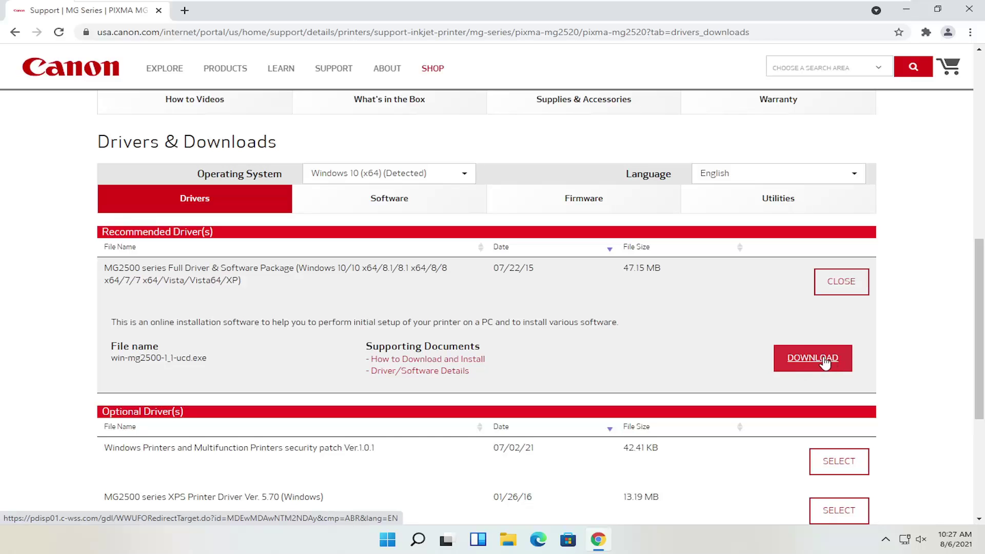
Download the MG2500 series driver package and show win-mg2500-1_1-ucd in the Downloads folder with the browser closed.
{"action": "left_click", "coordinate": [824, 360]}
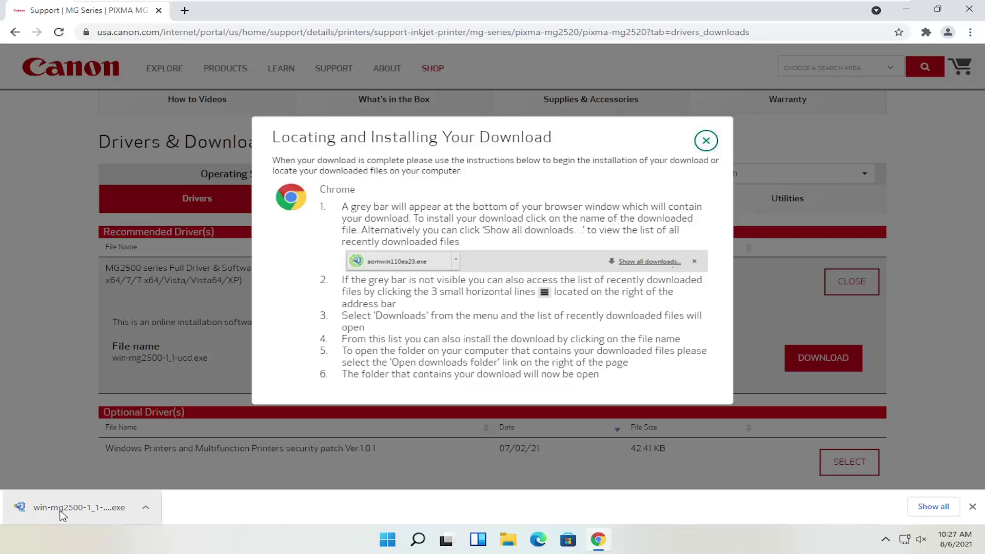
{"action": "left_click", "coordinate": [146, 507]}
{"action": "left_click", "coordinate": [196, 475]}
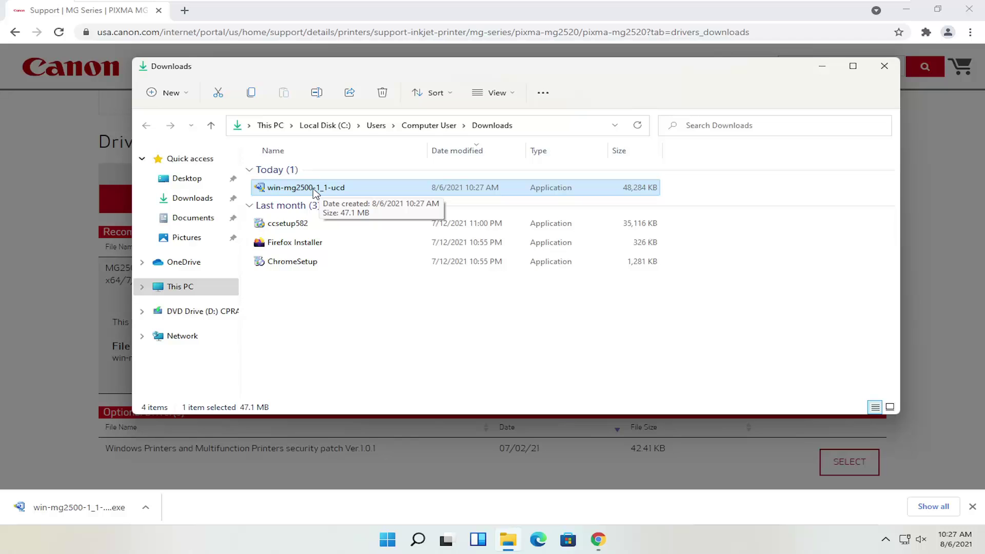
{"action": "left_click", "coordinate": [978, 13]}
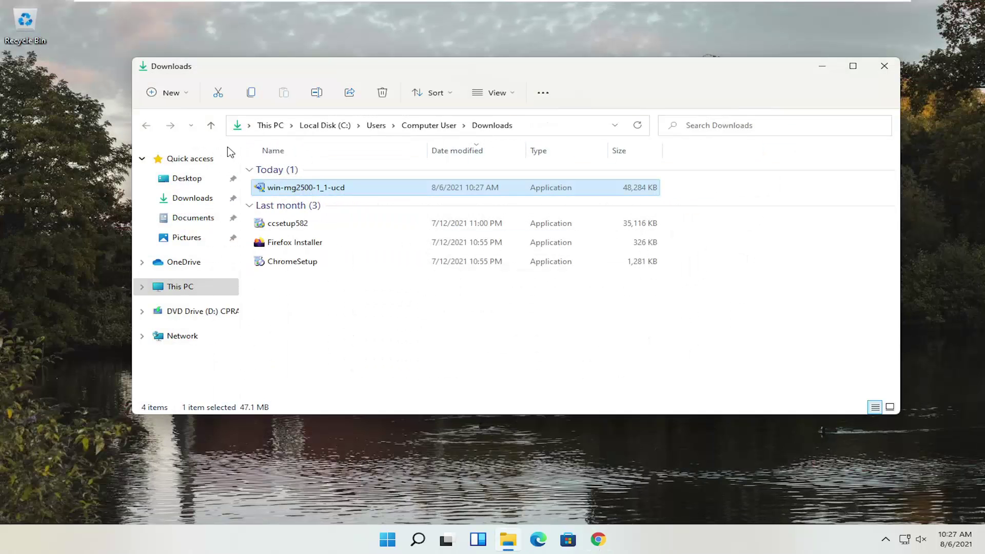
Run the win-mg2500-1_1-ucd installer, allowing it to make changes to the device, and minimize the Downloads window.
{"action": "double_click", "coordinate": [296, 189]}
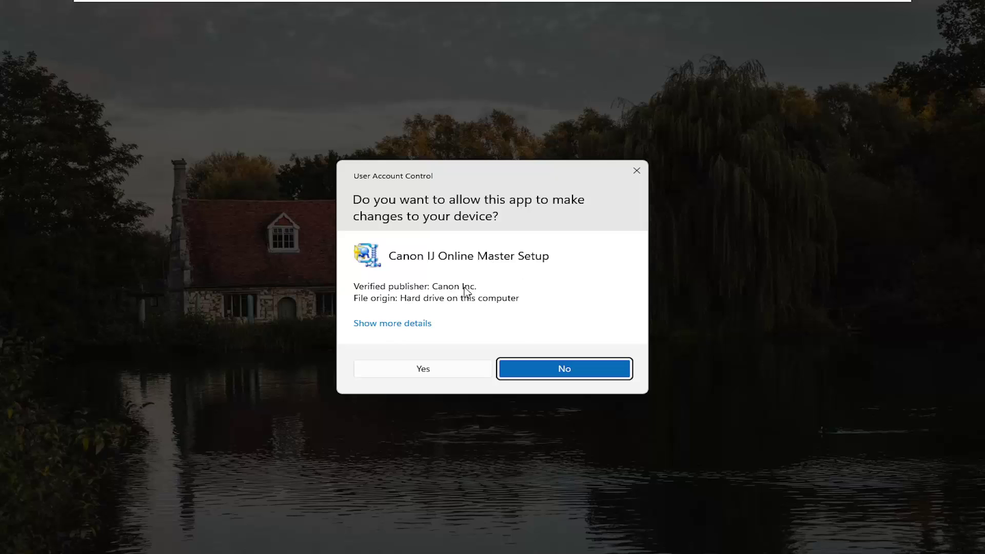
{"action": "left_click", "coordinate": [426, 370]}
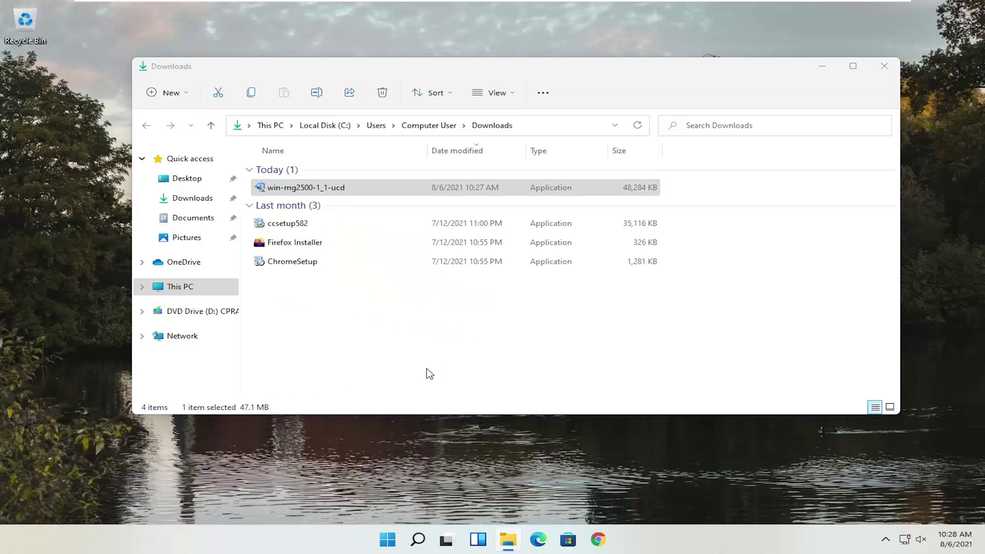
{"action": "left_click", "coordinate": [823, 69]}
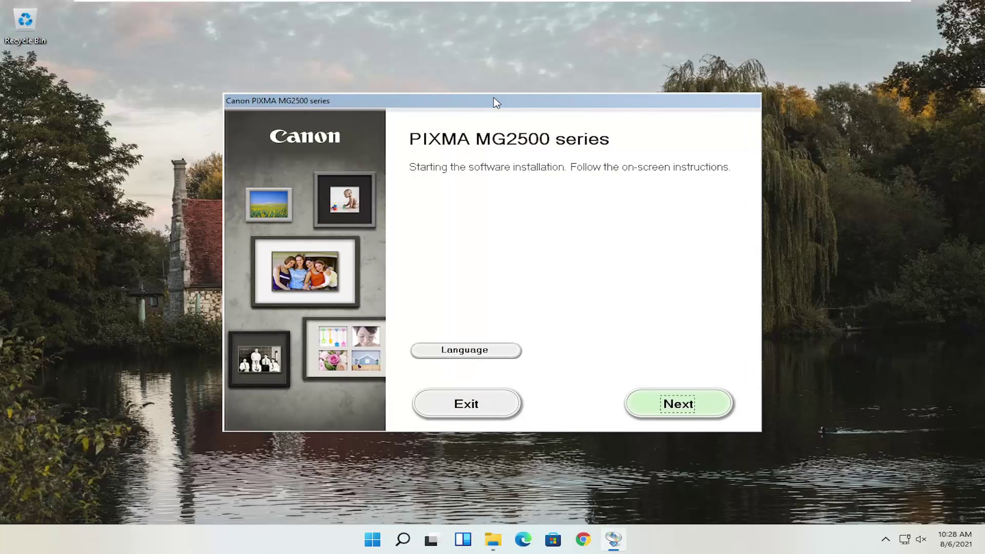
Check the installer's language options, keep English, and proceed to the Software Installation List.
{"action": "left_click_drag", "start_coordinate": [496, 104], "coordinate": [501, 77]}
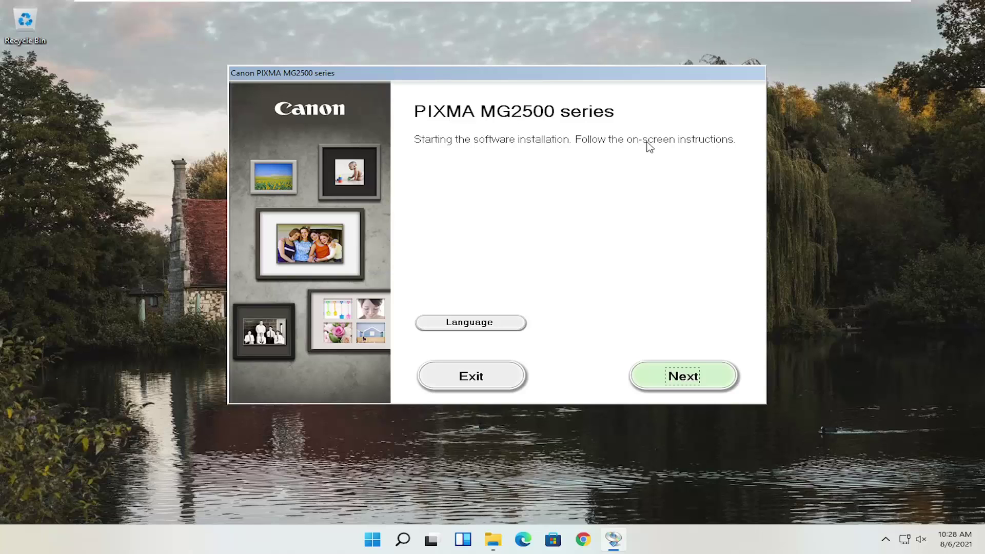
{"action": "left_click", "coordinate": [467, 324]}
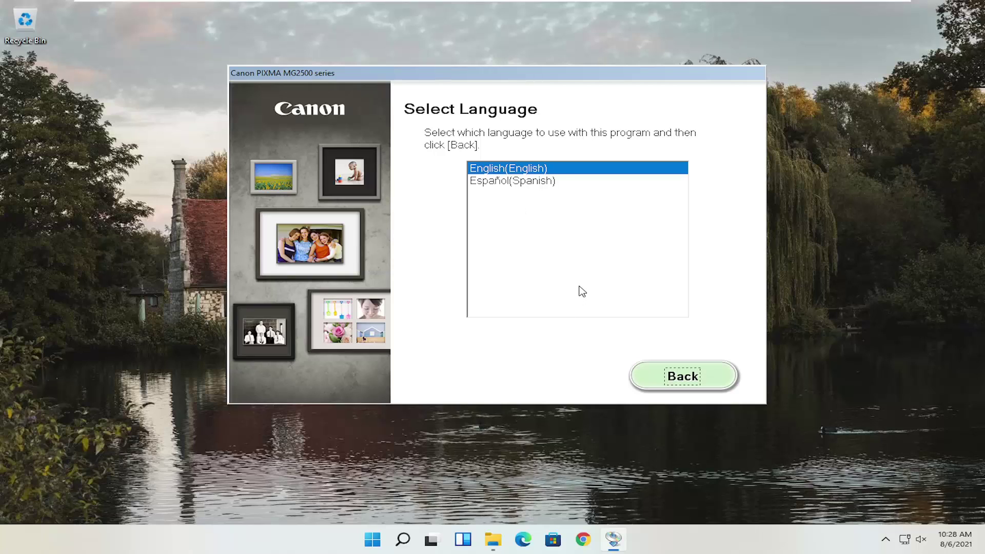
{"action": "left_click", "coordinate": [664, 378]}
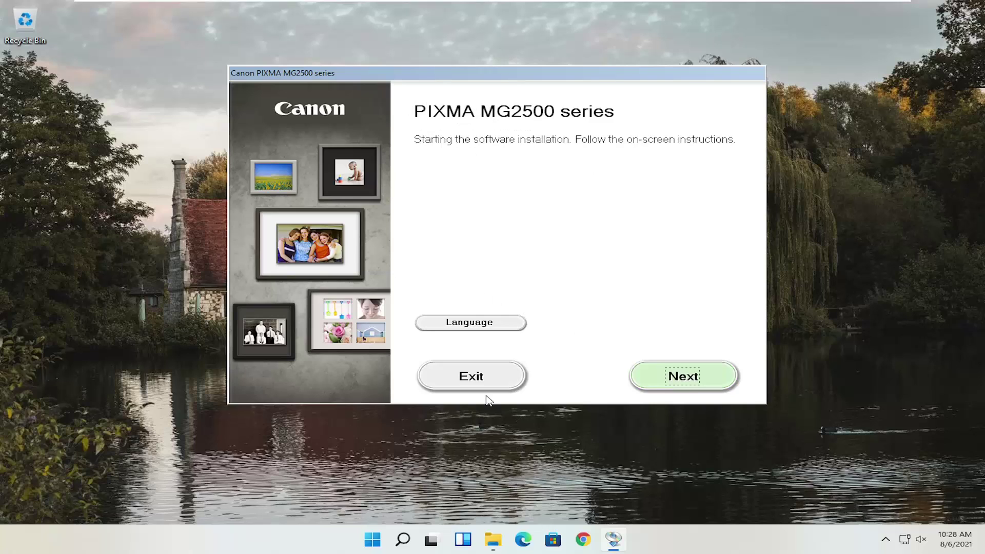
{"action": "left_click", "coordinate": [686, 378]}
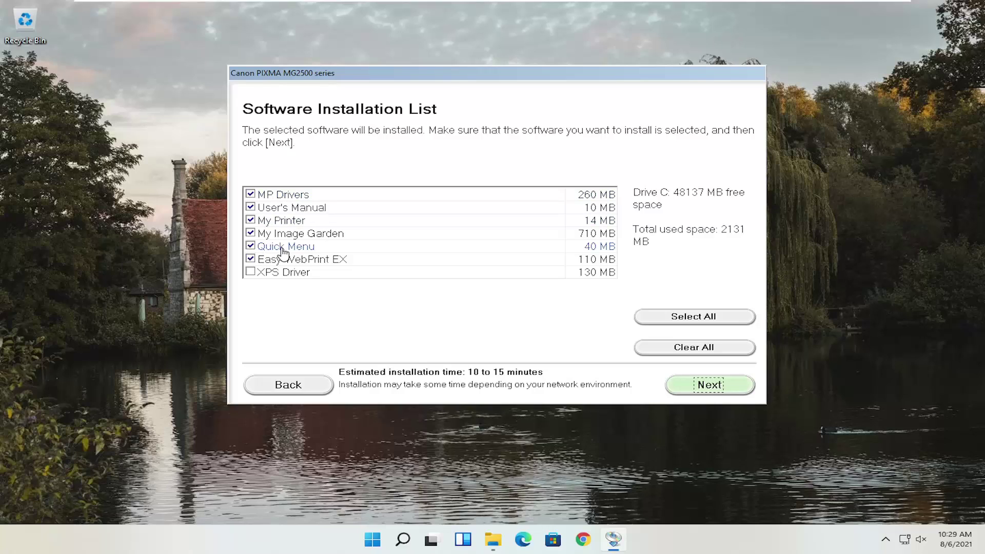
Review the Software Installation List and exclude Easy-WebPrint EX, keeping MP Drivers, User's Manual, My Printer, My Image Garden and Quick Menu selected.
{"action": "mouse_move", "coordinate": [292, 204]}
{"action": "mouse_move", "coordinate": [392, 228]}
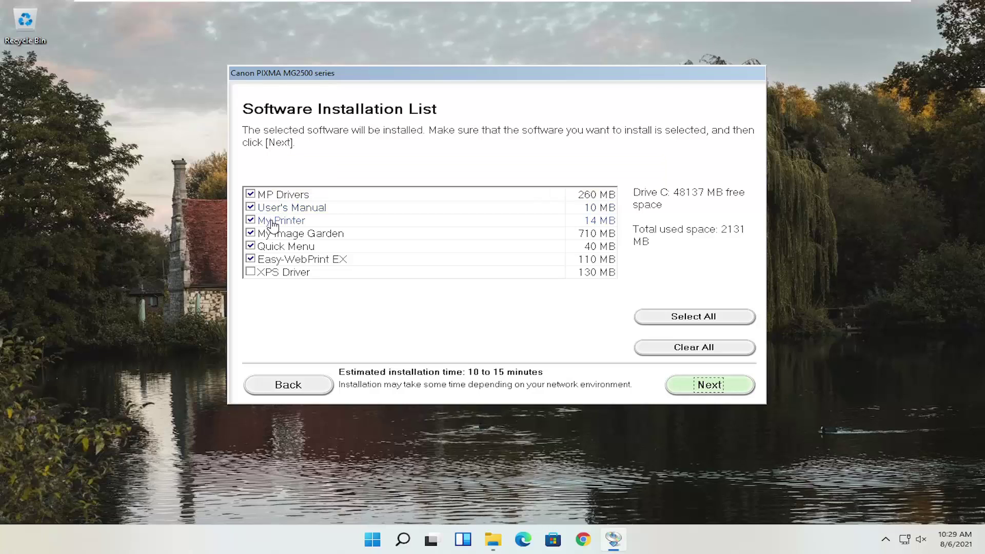
{"action": "mouse_move", "coordinate": [277, 225]}
{"action": "mouse_move", "coordinate": [312, 241]}
{"action": "left_click", "coordinate": [251, 260]}
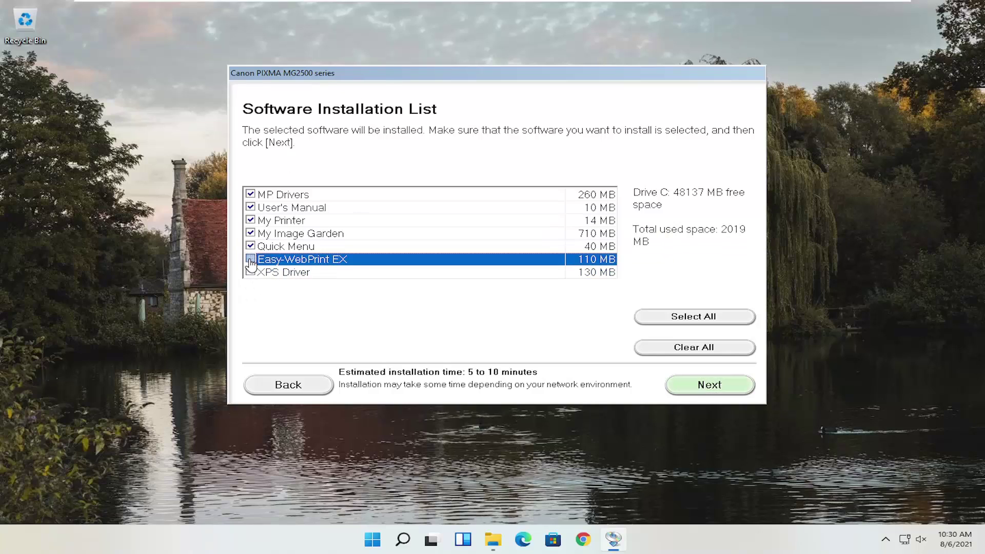
{"action": "mouse_move", "coordinate": [252, 264]}
{"action": "left_click", "coordinate": [250, 259]}
{"action": "mouse_move", "coordinate": [262, 265]}
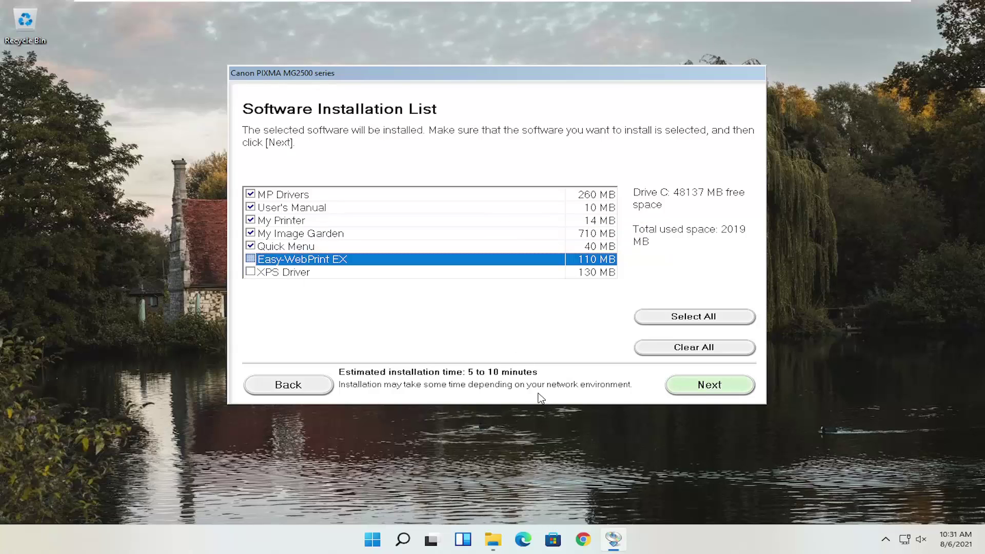
Proceed with the selected software and accept the Canon license agreement to start the installation.
{"action": "left_click", "coordinate": [702, 388]}
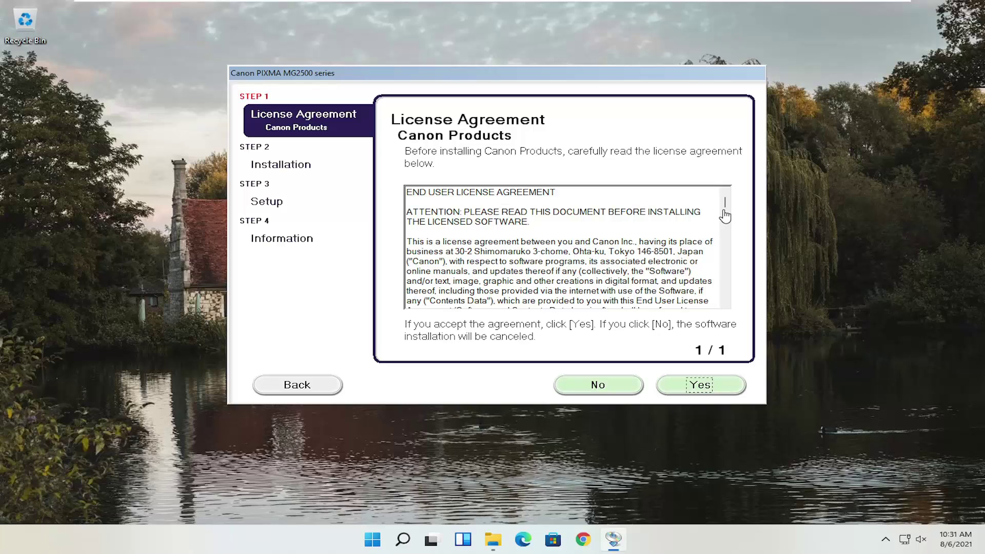
{"action": "left_click", "coordinate": [692, 388]}
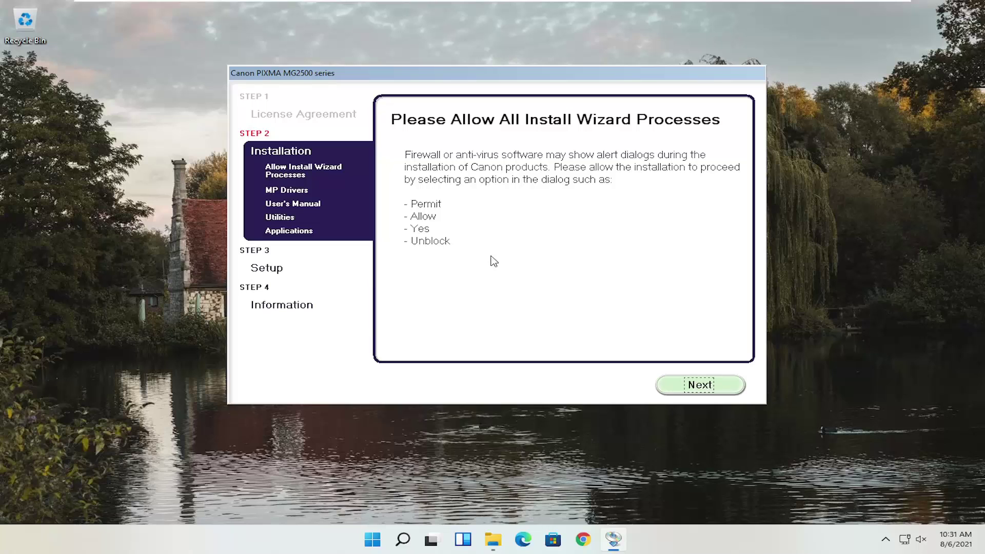
{"action": "left_click", "coordinate": [692, 389]}
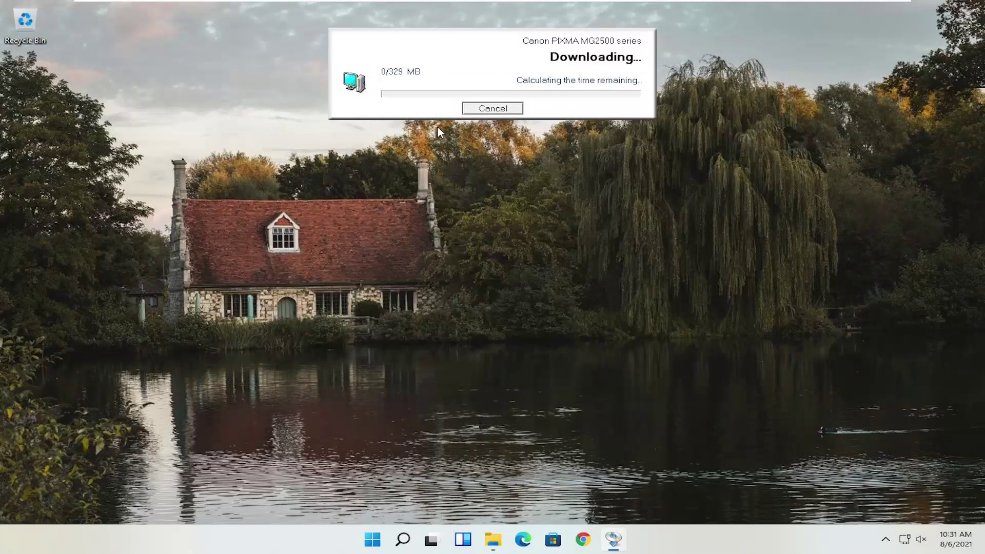